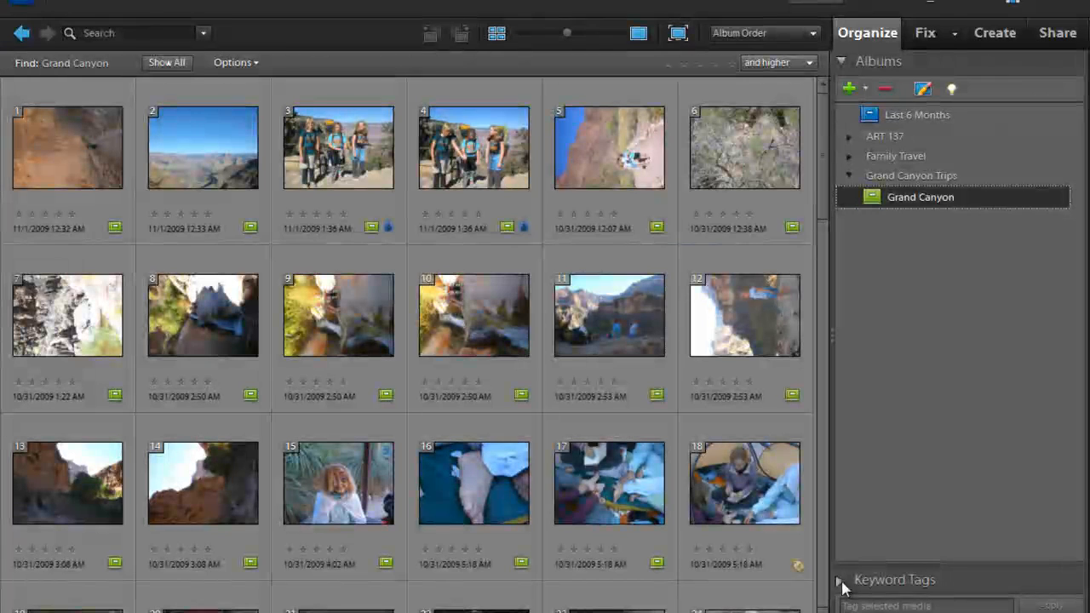
Expand the Keyword Tags list and review the tags in the Family sub-category of People
left_click(841, 583)
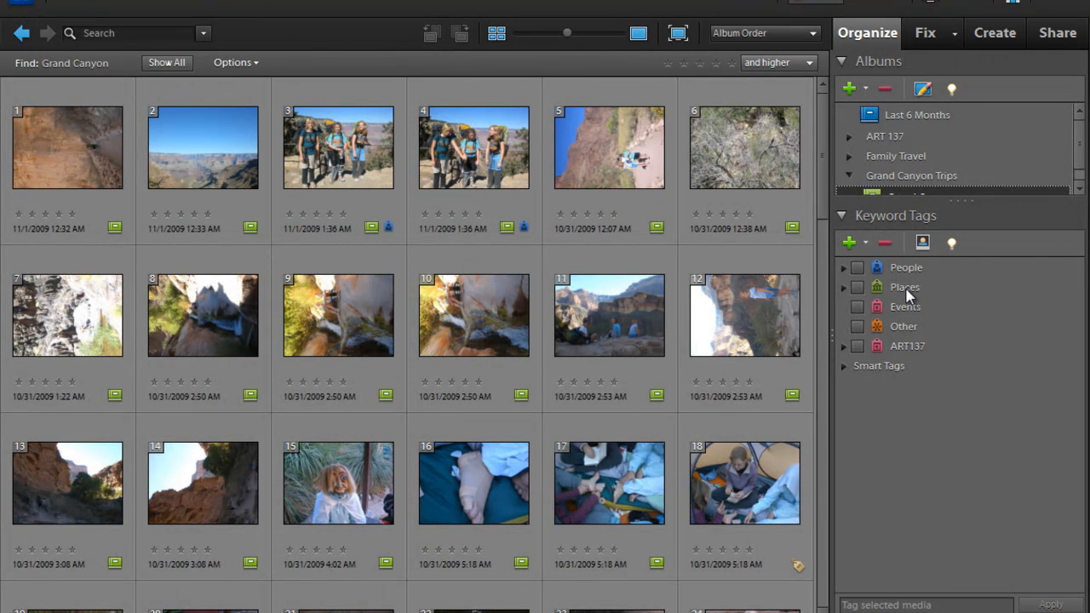
left_click(844, 269)
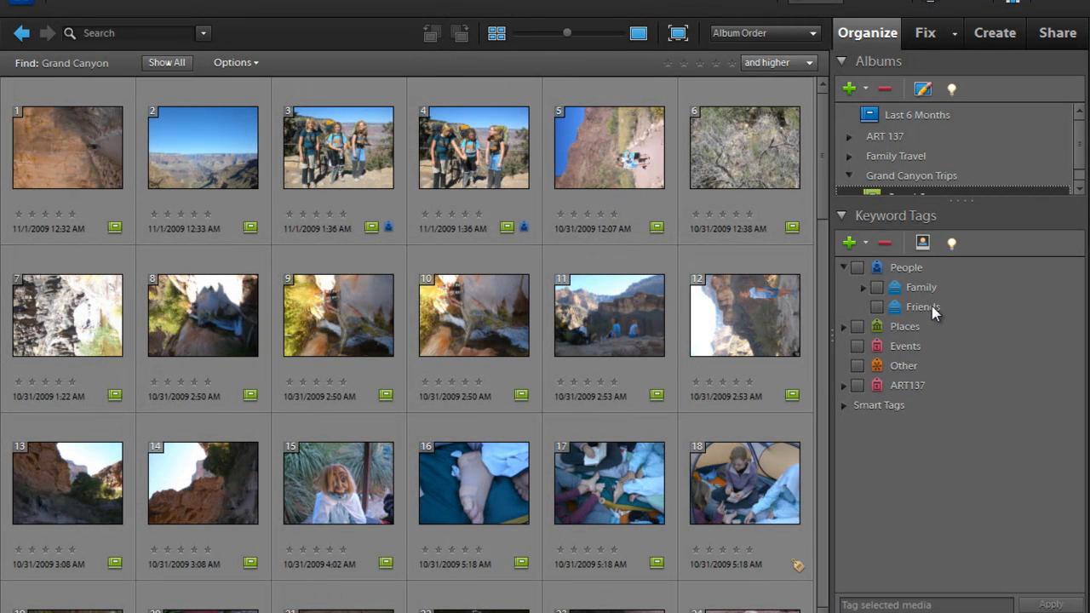
left_click(864, 287)
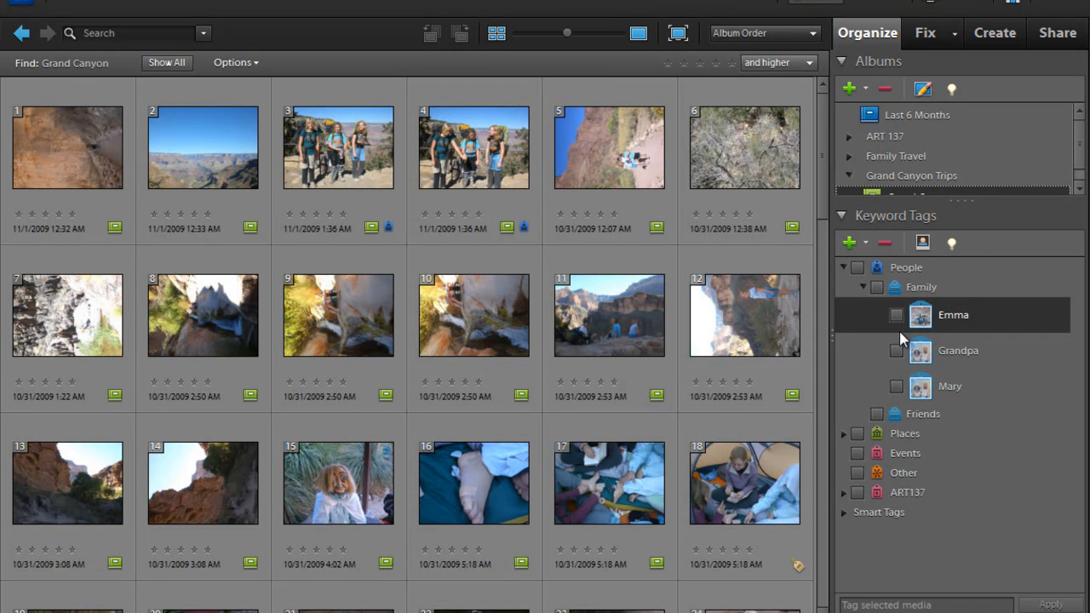
left_click(862, 283)
left_click(844, 268)
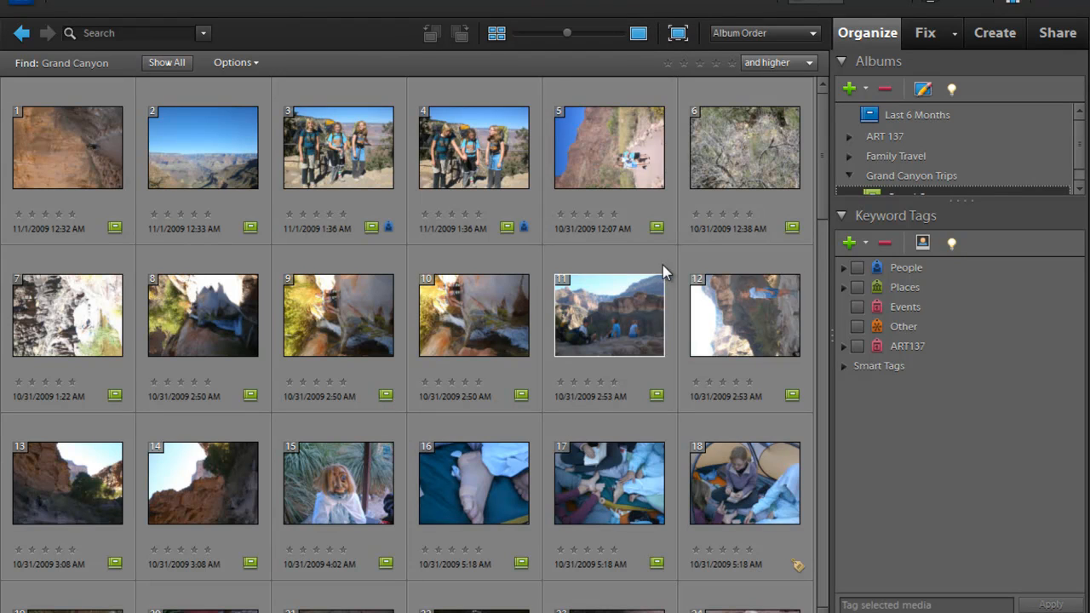
Create a new keyword tag category named Hiking with the star icon
left_click(866, 244)
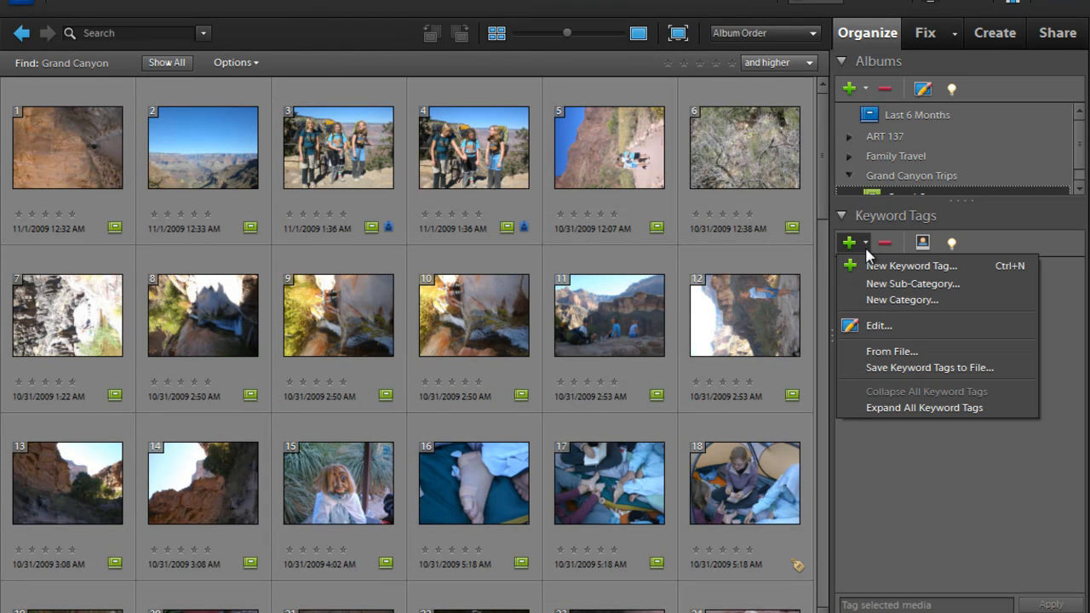
left_click(877, 309)
type("Hiking")
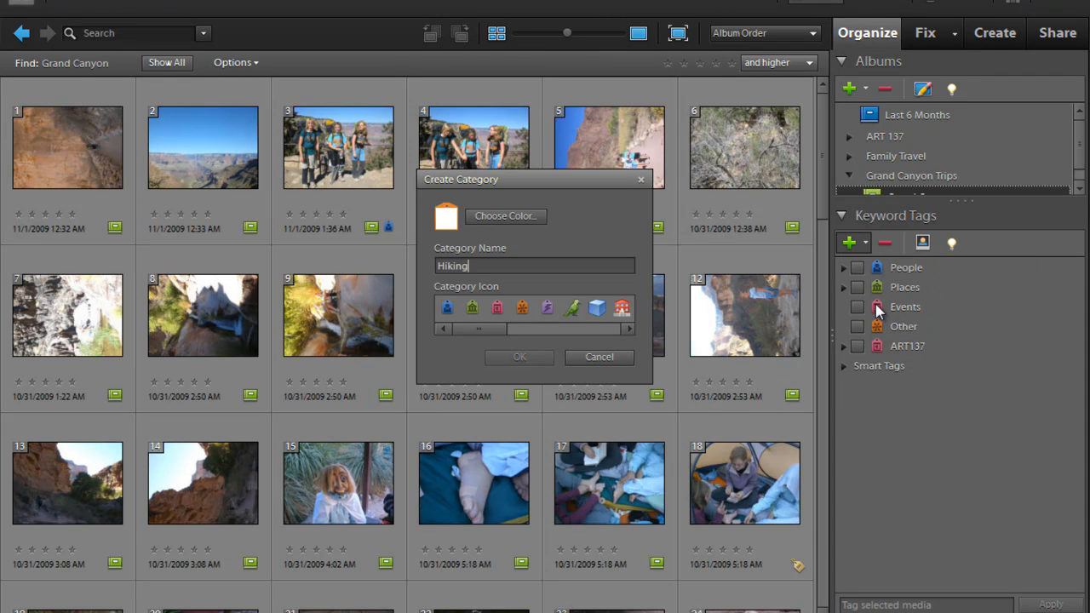
left_click(511, 216)
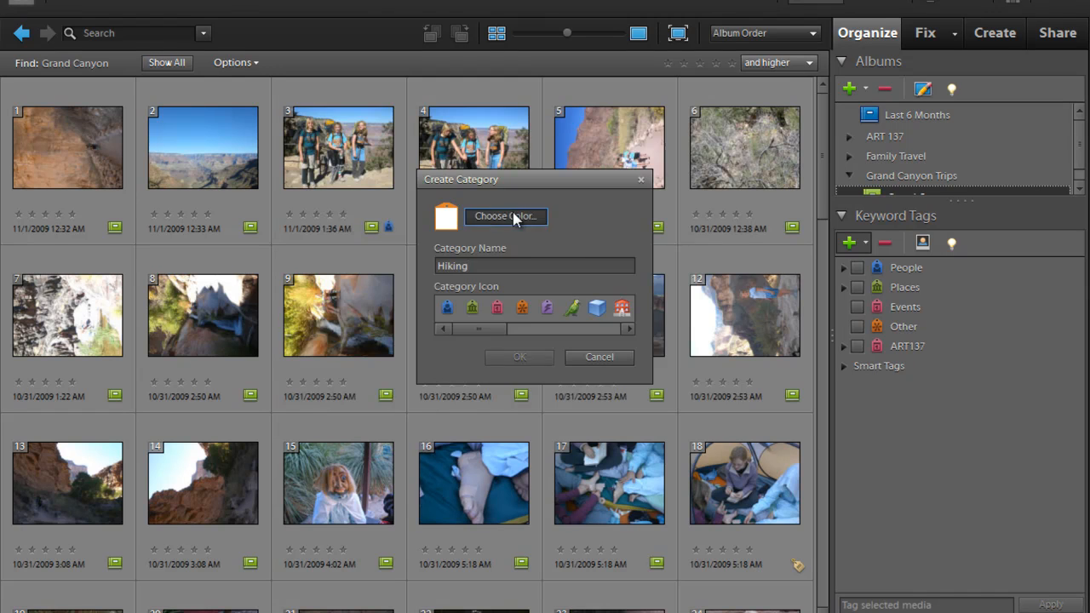
left_click(700, 124)
left_click_drag(478, 328, 554, 324)
left_click(528, 308)
left_click(519, 357)
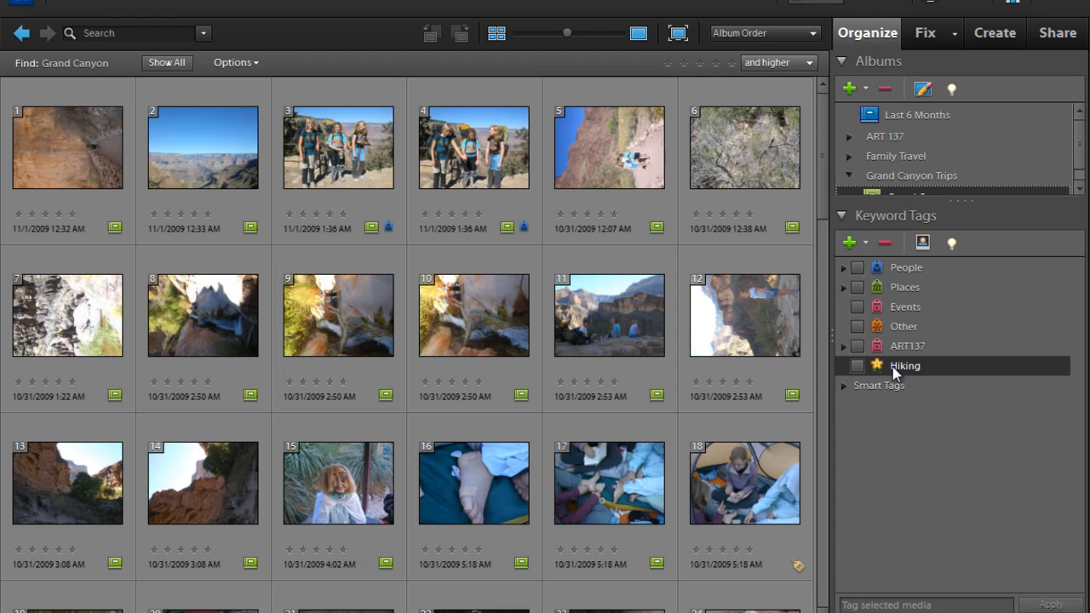
Create a keyword tag named Grand Canyon in the Hiking category, accepting the duplicate name
left_click(867, 245)
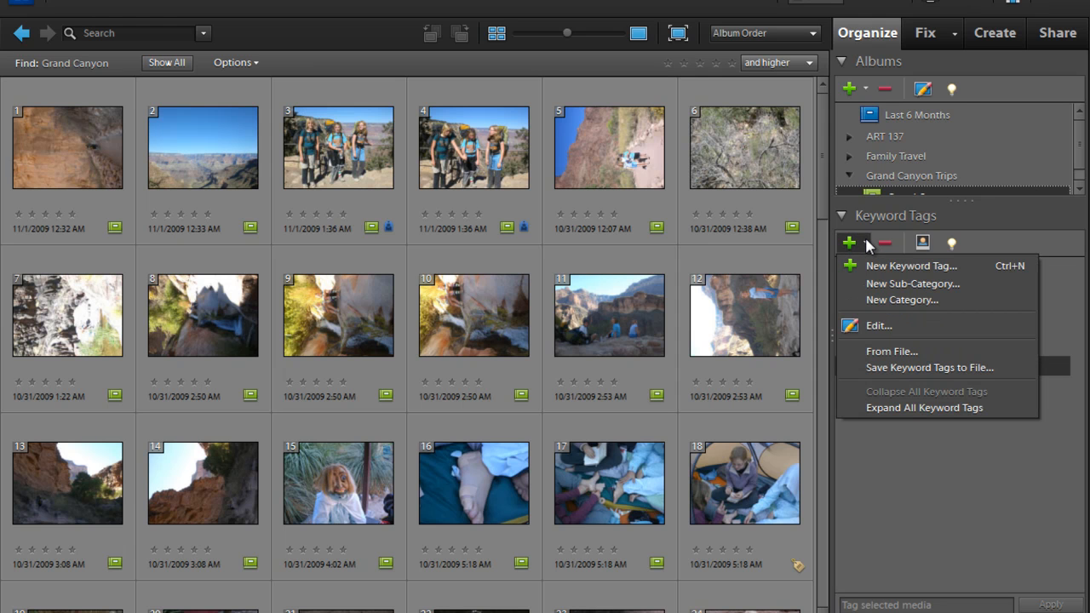
left_click(875, 268)
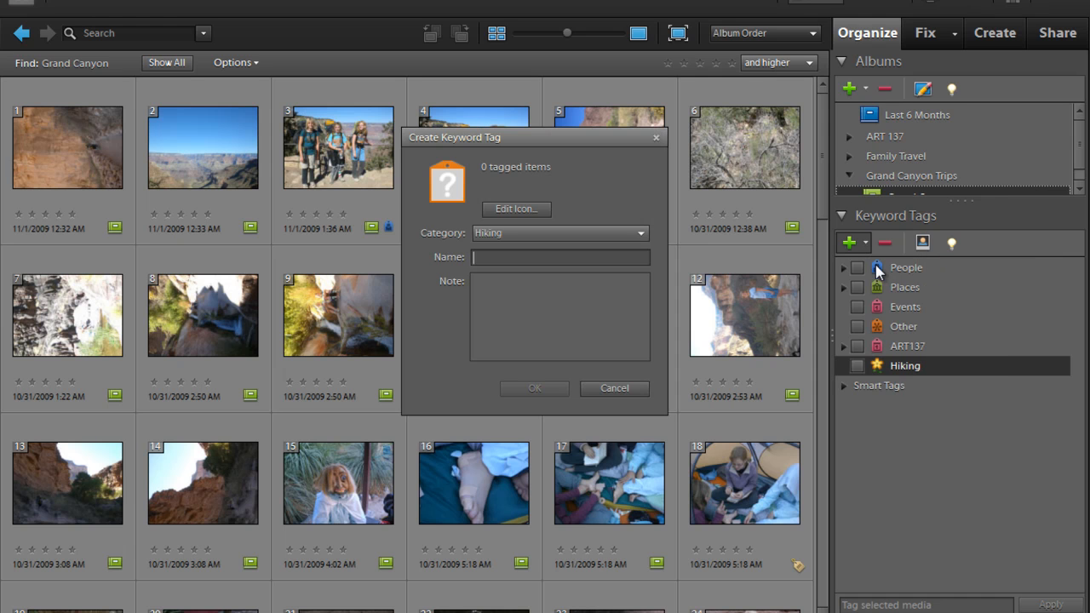
left_click(502, 235)
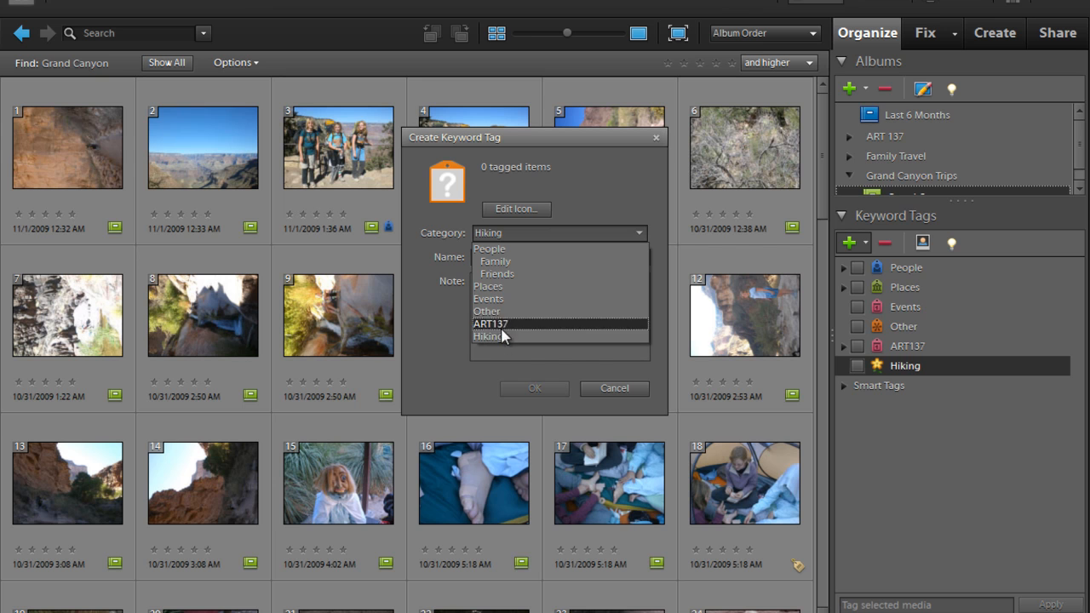
left_click(510, 235)
left_click(508, 256)
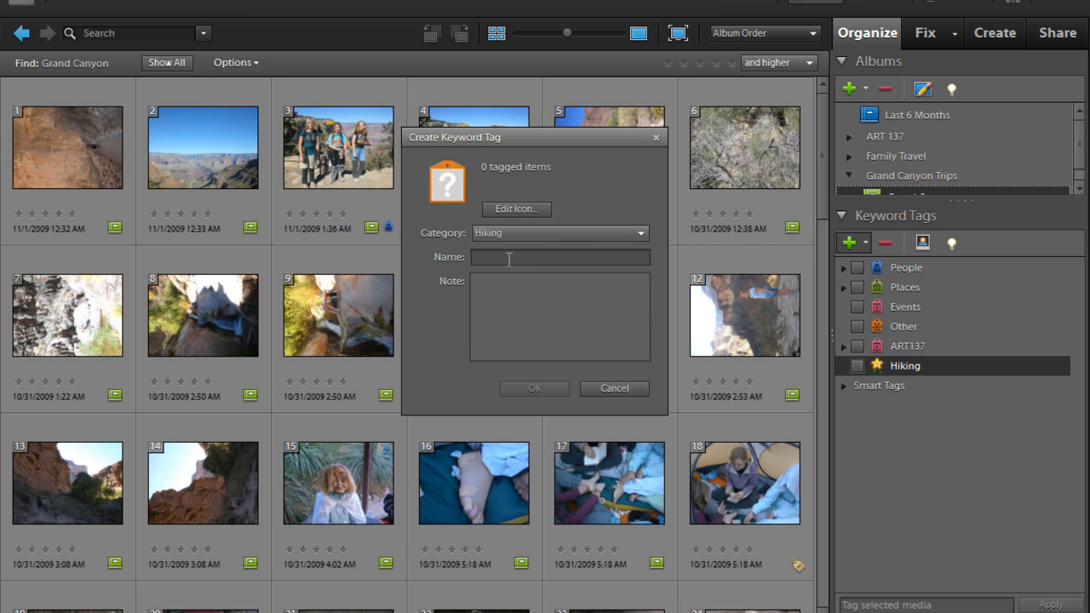
type("Gran")
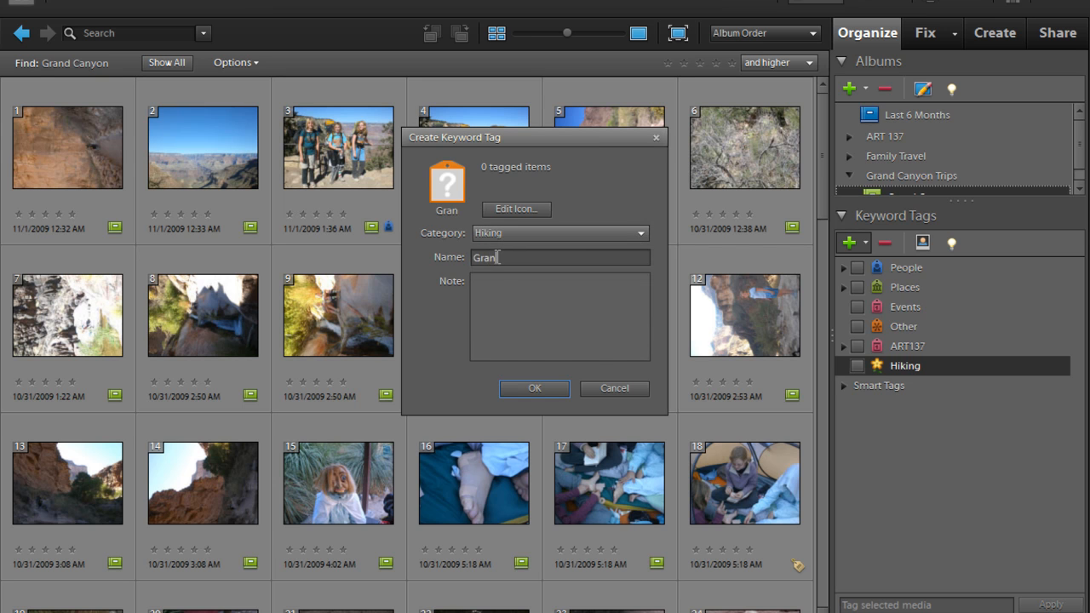
type("d Canyon")
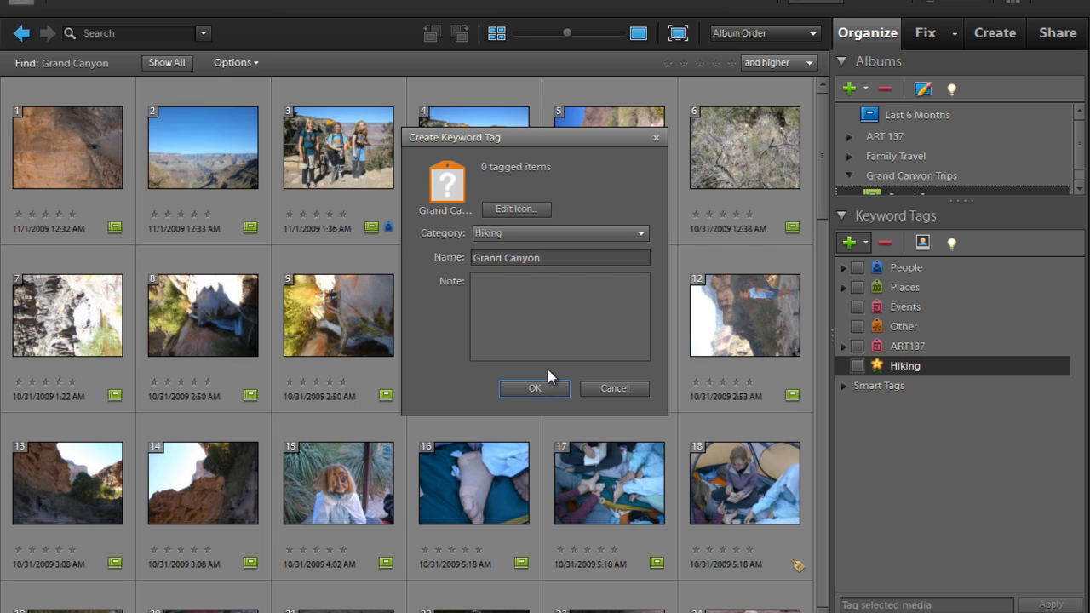
left_click(535, 388)
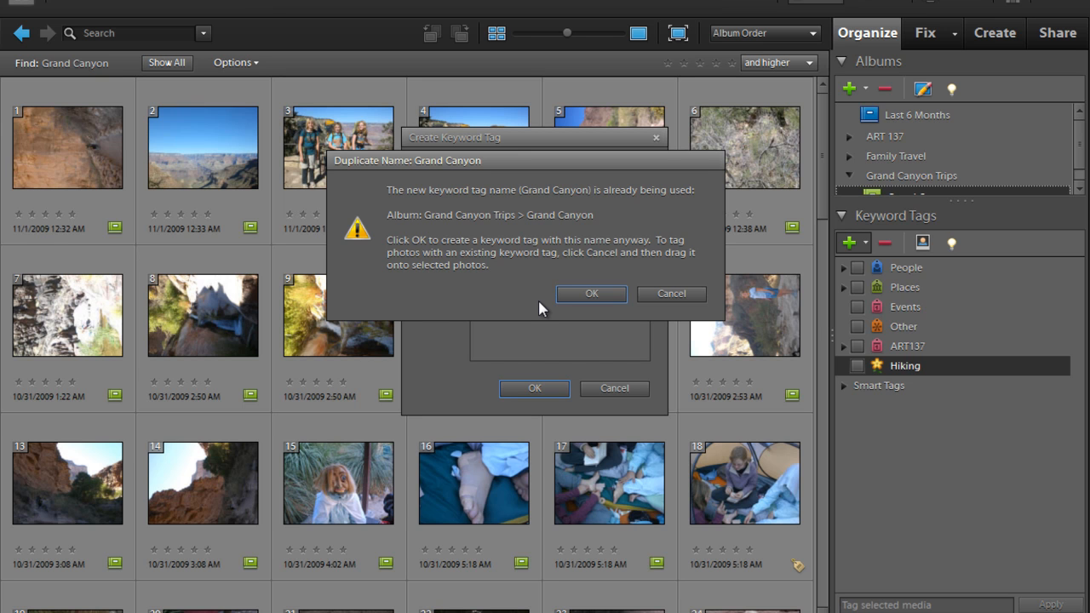
left_click(590, 295)
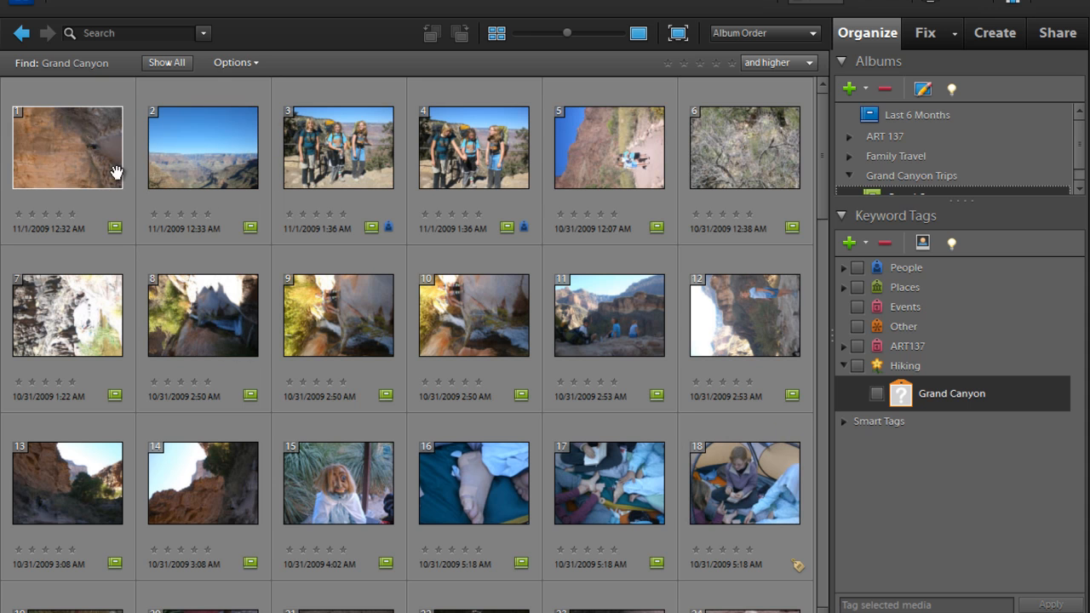
Try to attach the Grand Canyon tag to all photos in the Grand Canyon album, and filter the media by that tag
left_click(69, 158)
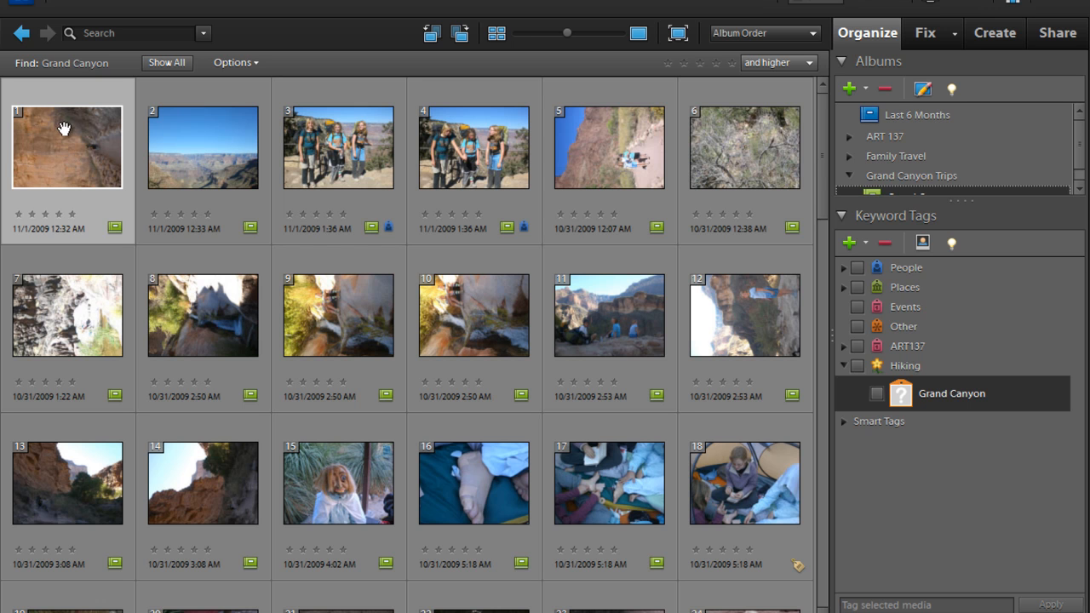
left_click_drag(826, 174, 820, 557)
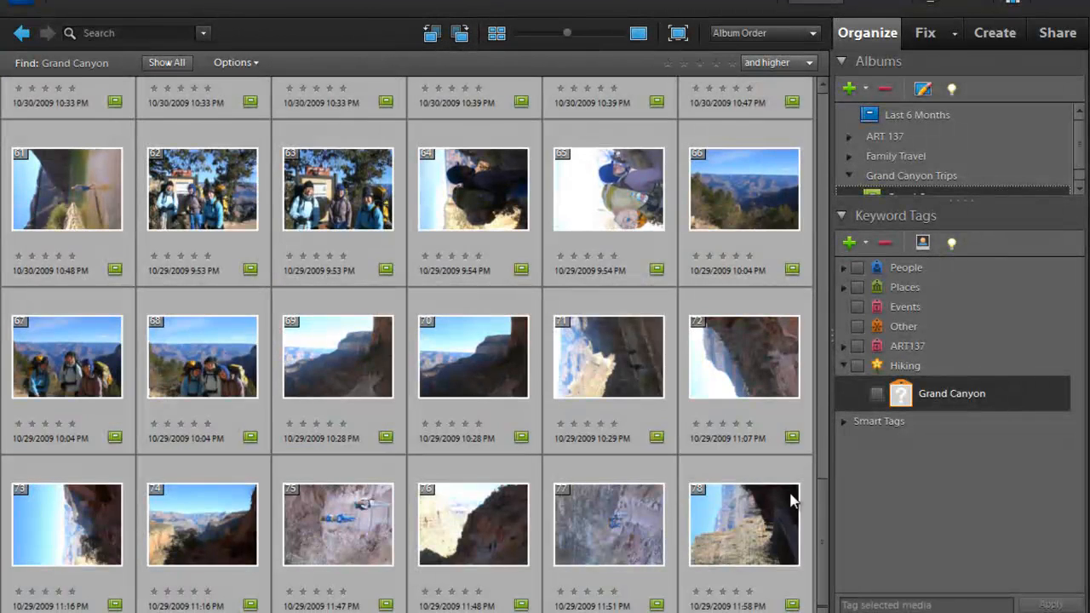
right_click(988, 392)
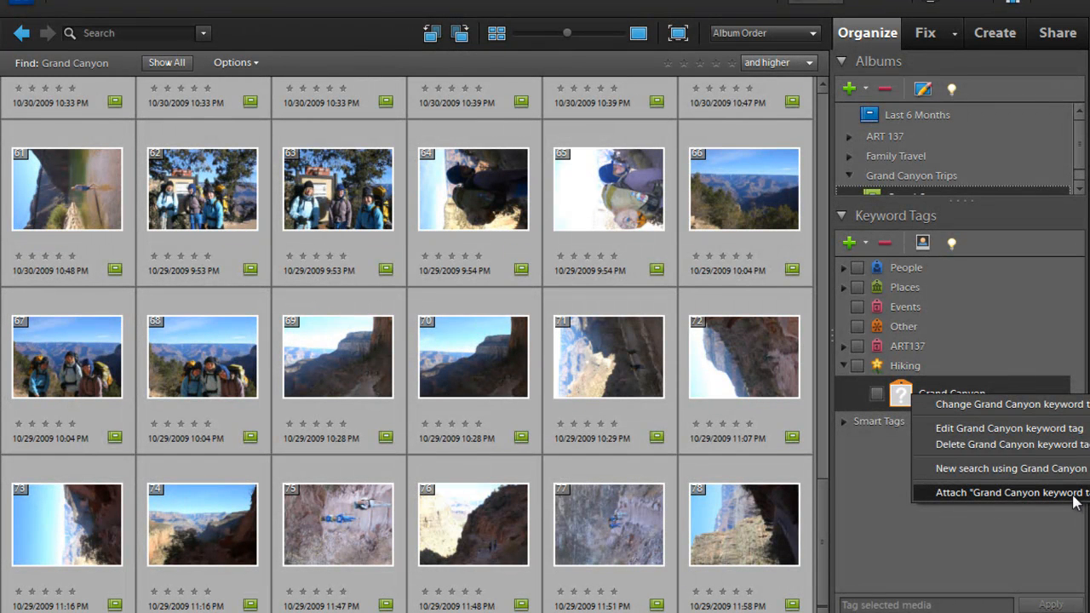
left_click(978, 339)
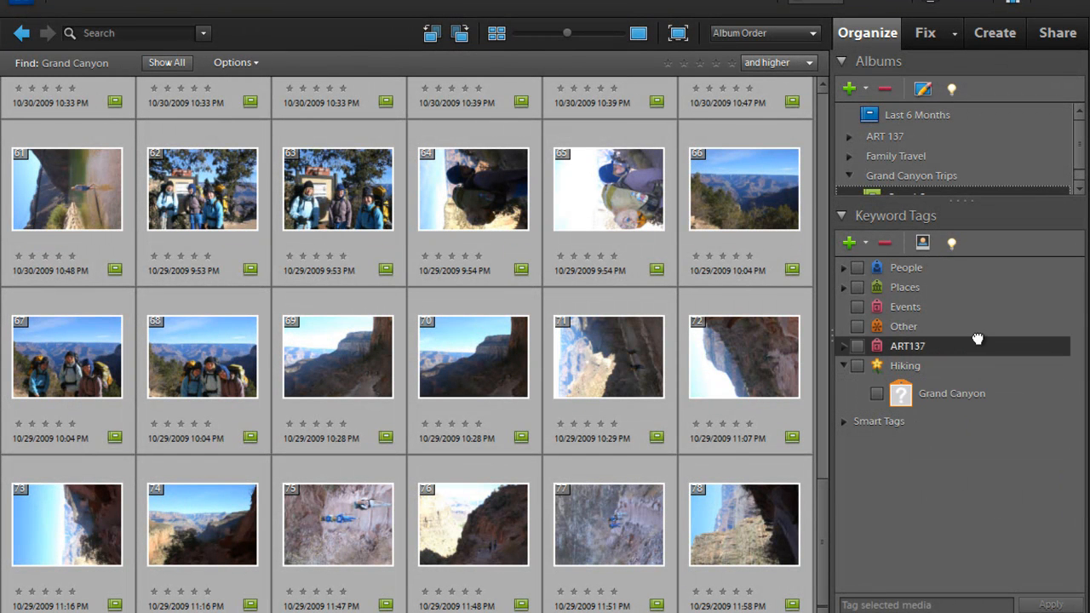
double_click(951, 397)
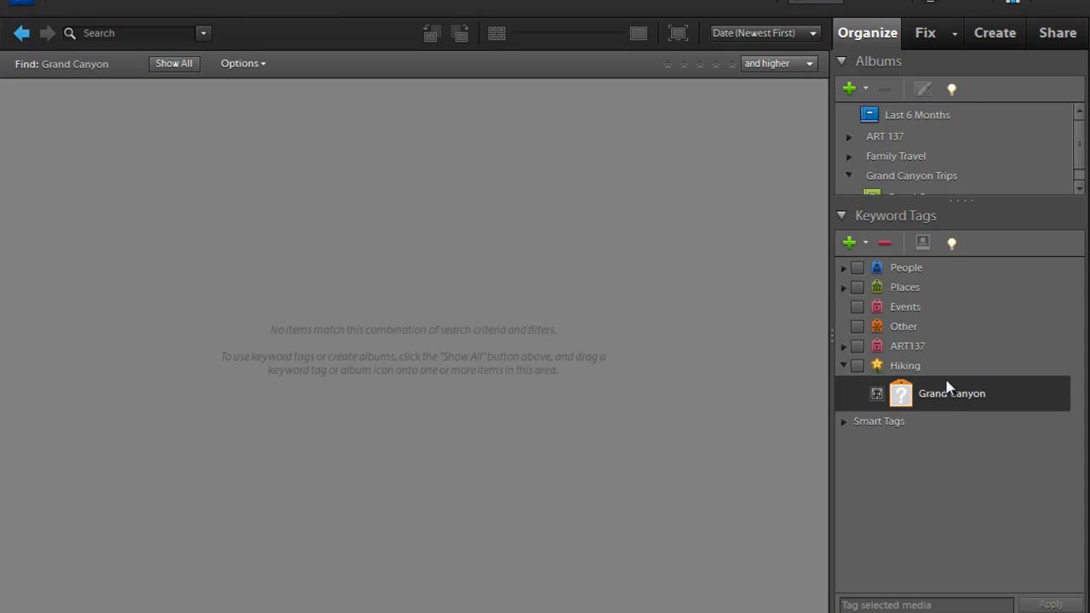
Show all media and attach the Grand Canyon tag to the range of canyon photos starting with the 11/1/2009 12:32 AM shot
left_click(174, 63)
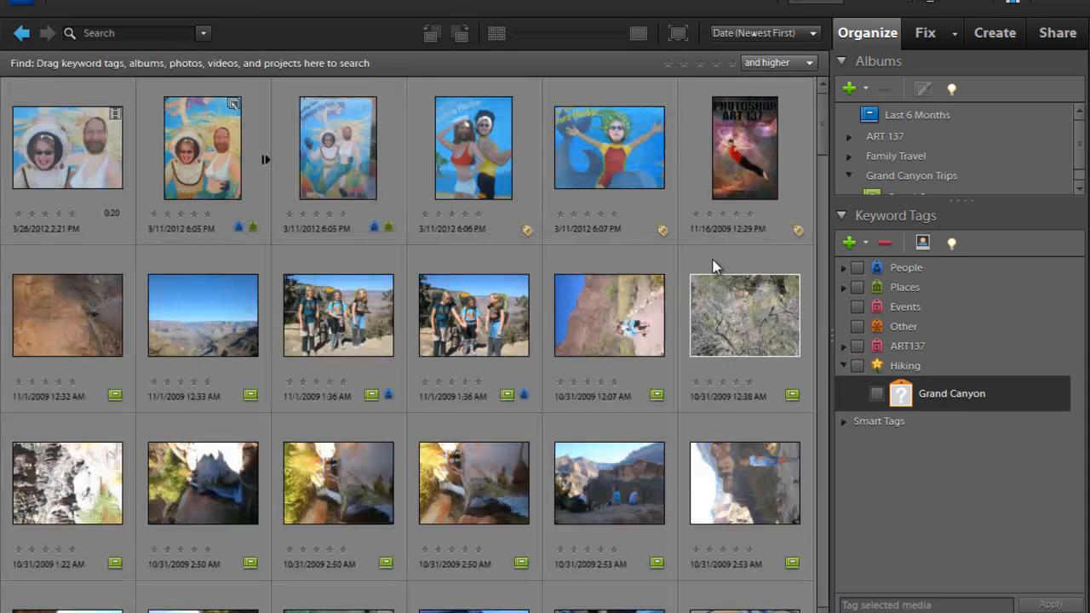
left_click(96, 290)
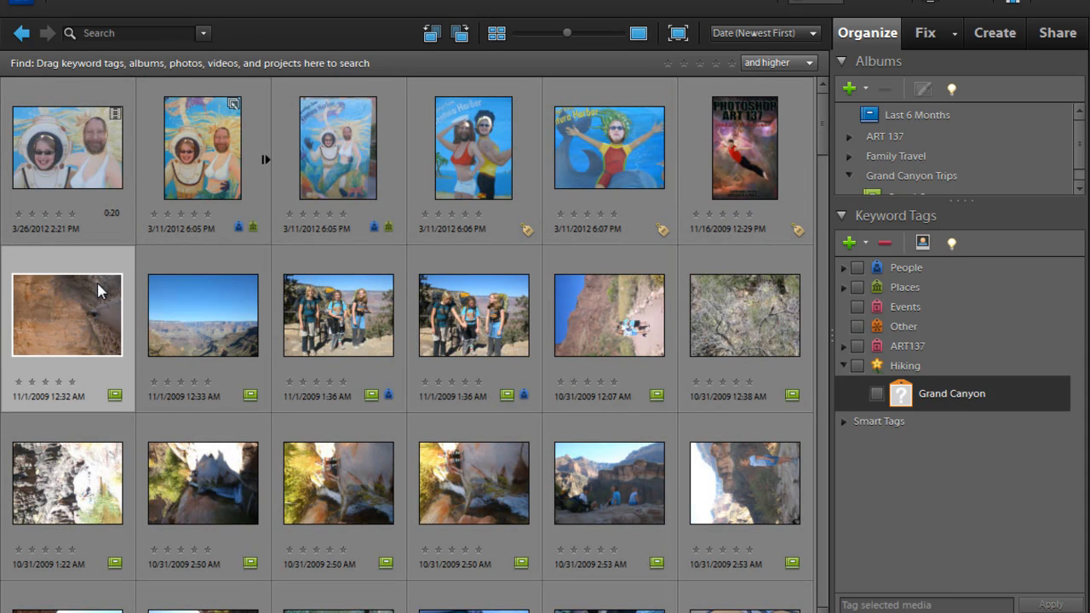
left_click_drag(820, 128, 822, 279)
left_click(723, 181, "shift")
left_click_drag(948, 390, 762, 384)
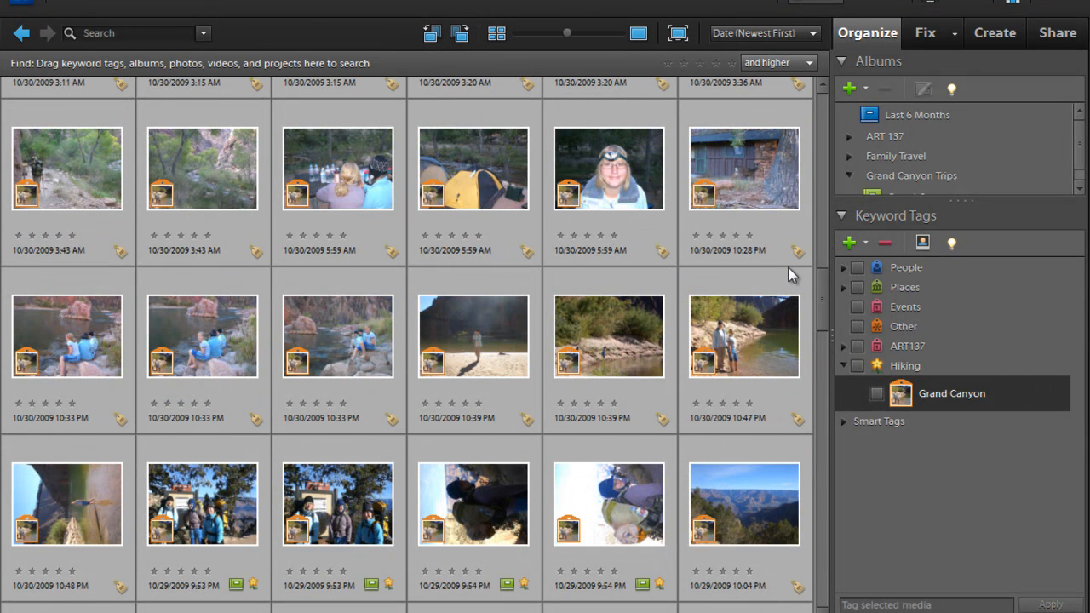